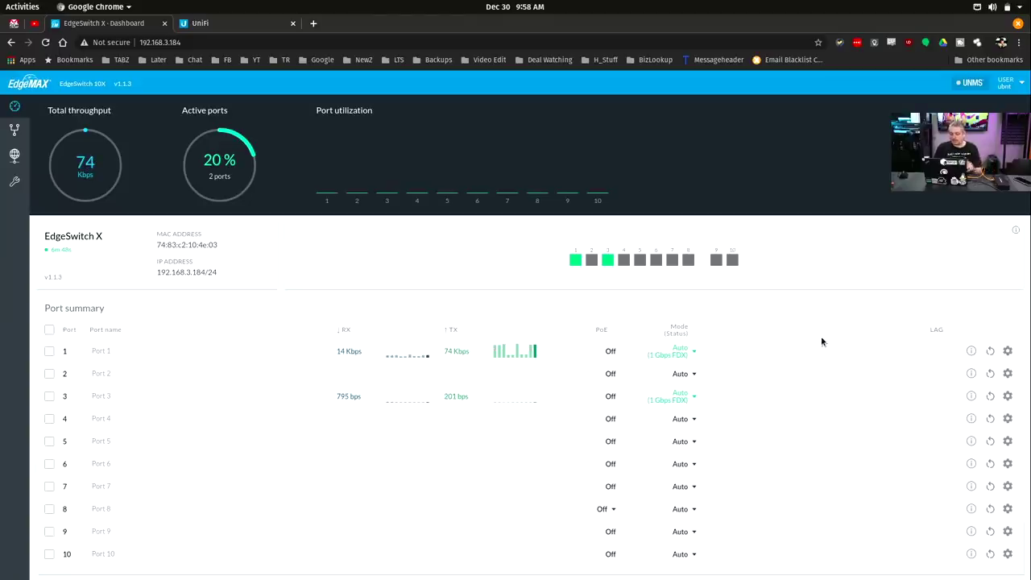
# Review the advanced settings of port 1 and close them without changes.
pyautogui.click(1008, 351)
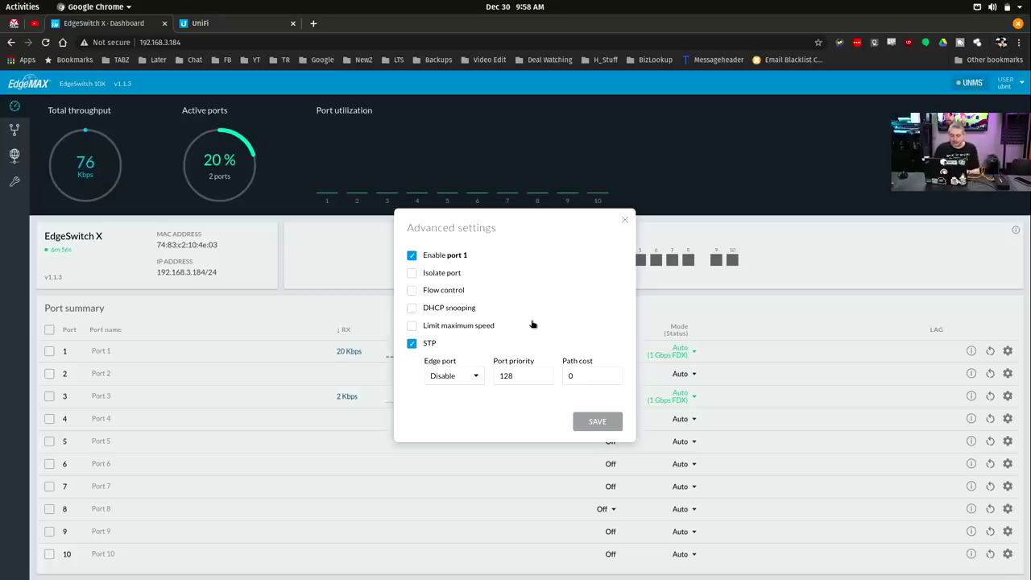
pyautogui.click(625, 220)
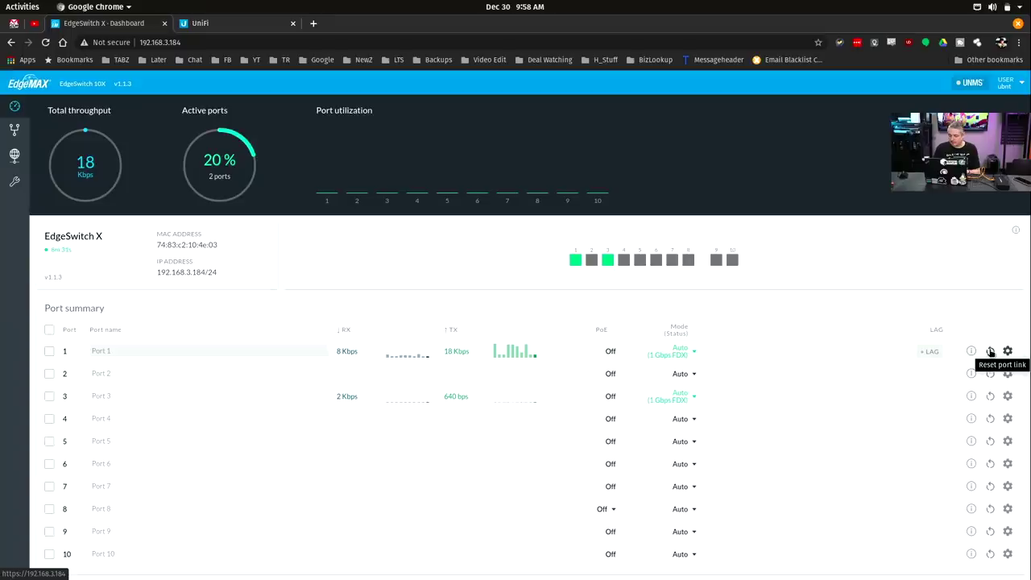
pyautogui.moveTo(971, 352)
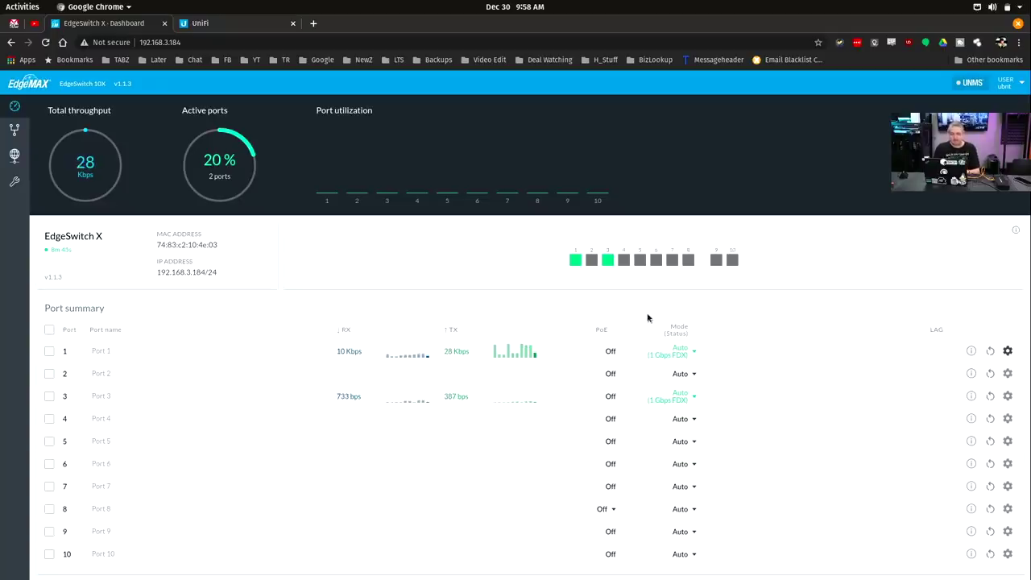
# Assign port 6 to LAG 7 in the port summary.
pyautogui.click(929, 467)
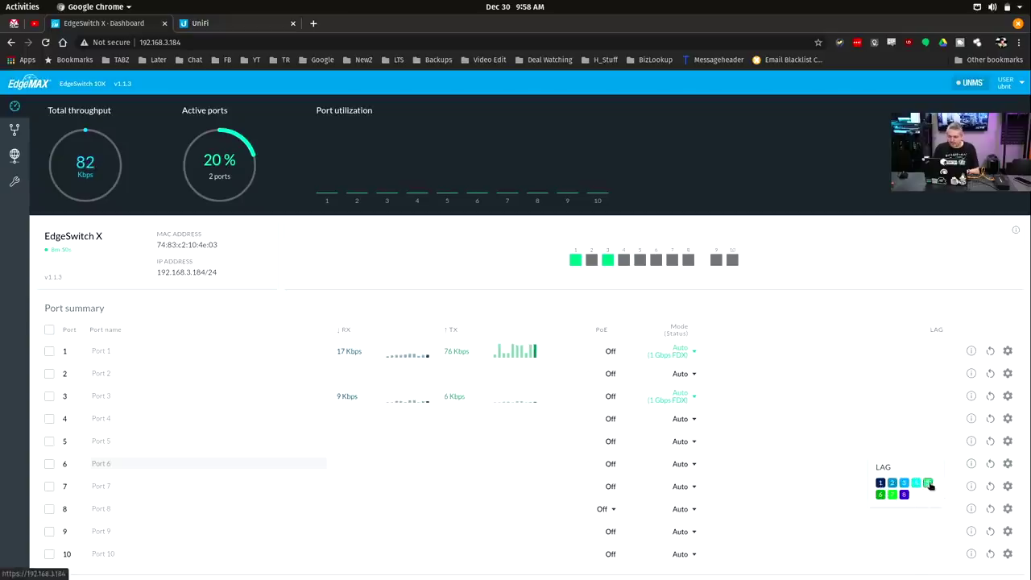
pyautogui.click(885, 497)
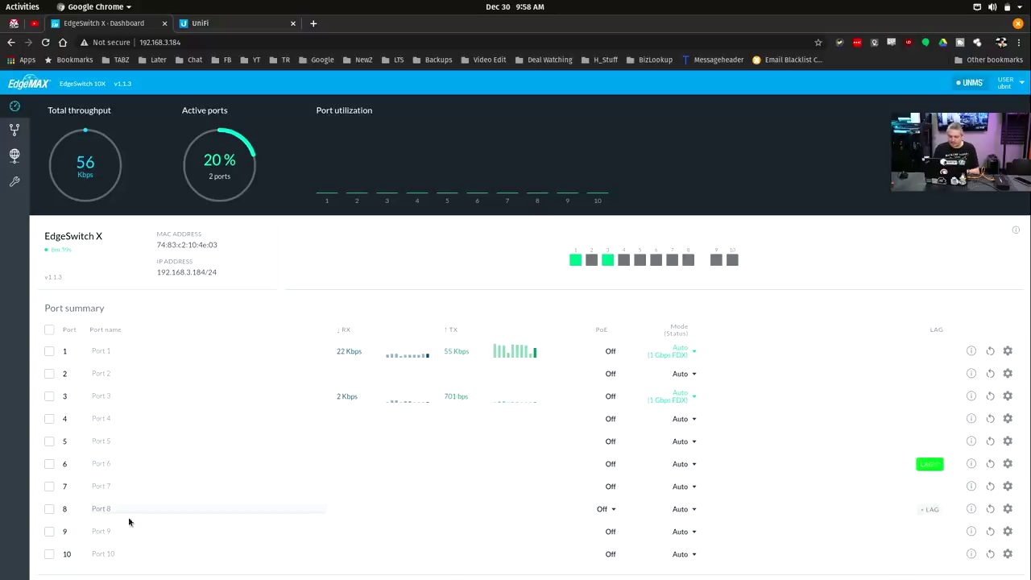
# Review the LAG 7 settings for port 6, including the load balance mode options, and close them without saving.
pyautogui.click(49, 464)
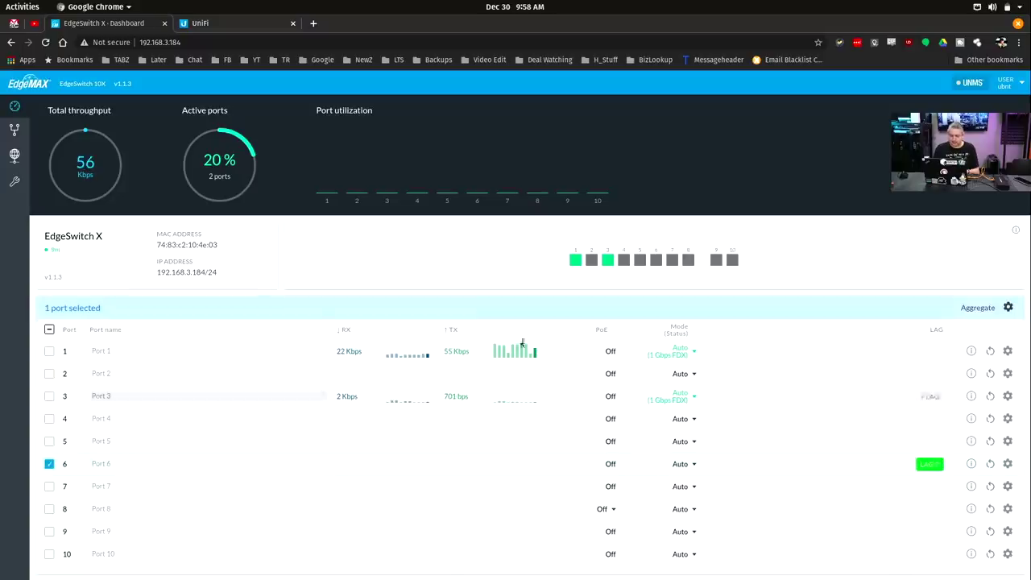
pyautogui.click(981, 306)
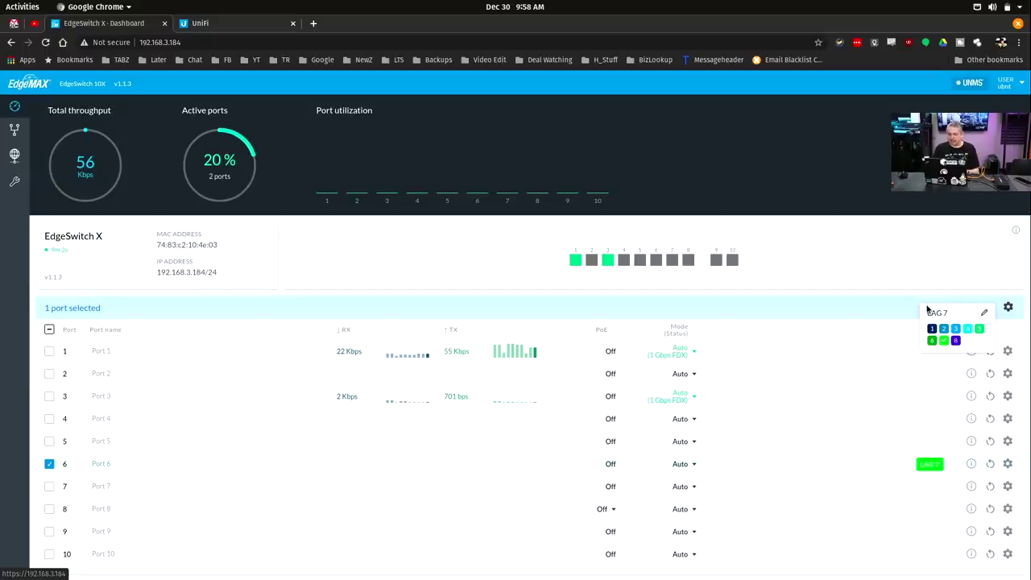
pyautogui.click(983, 313)
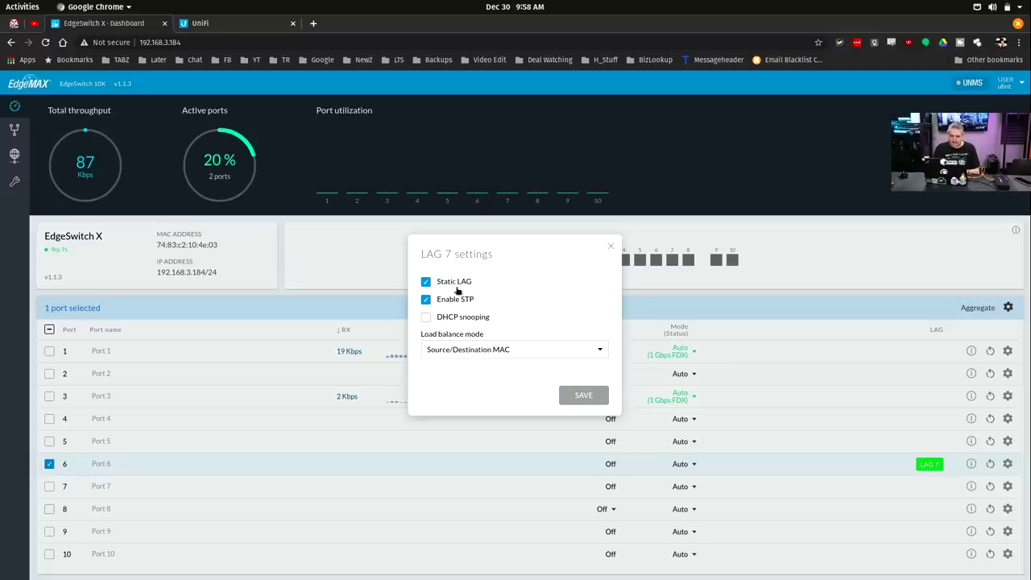
pyautogui.click(467, 349)
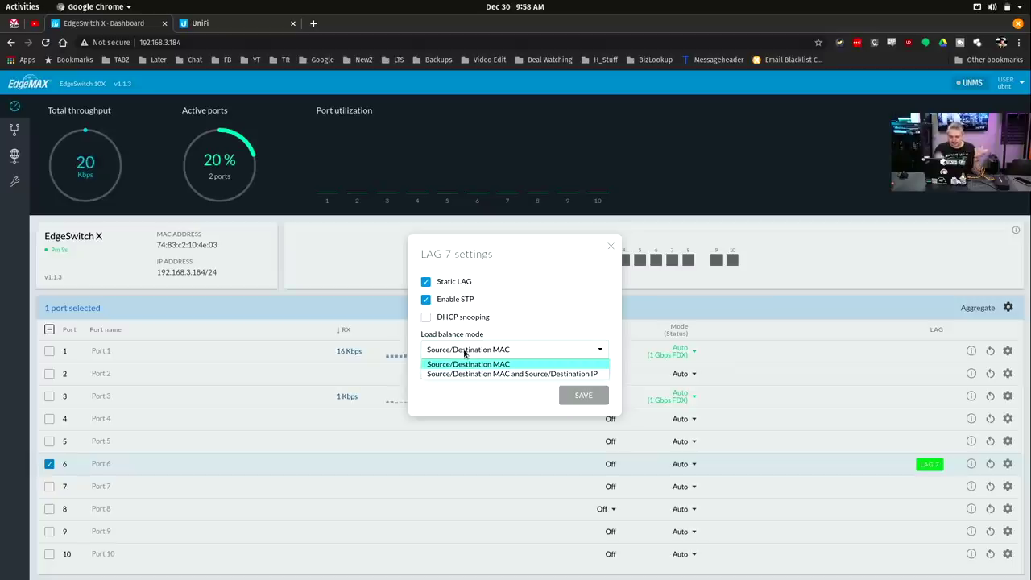
pyautogui.click(488, 340)
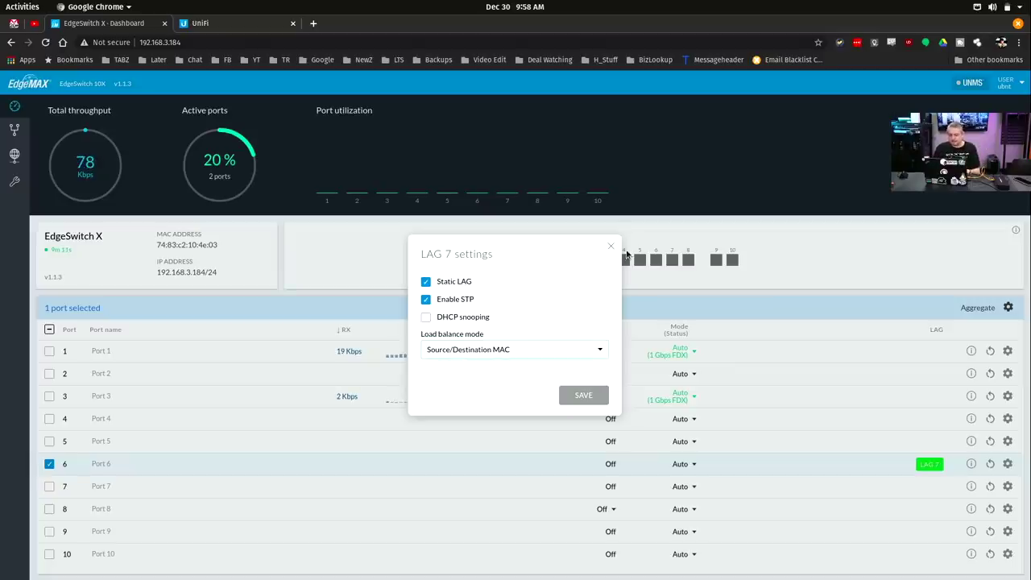
pyautogui.click(610, 246)
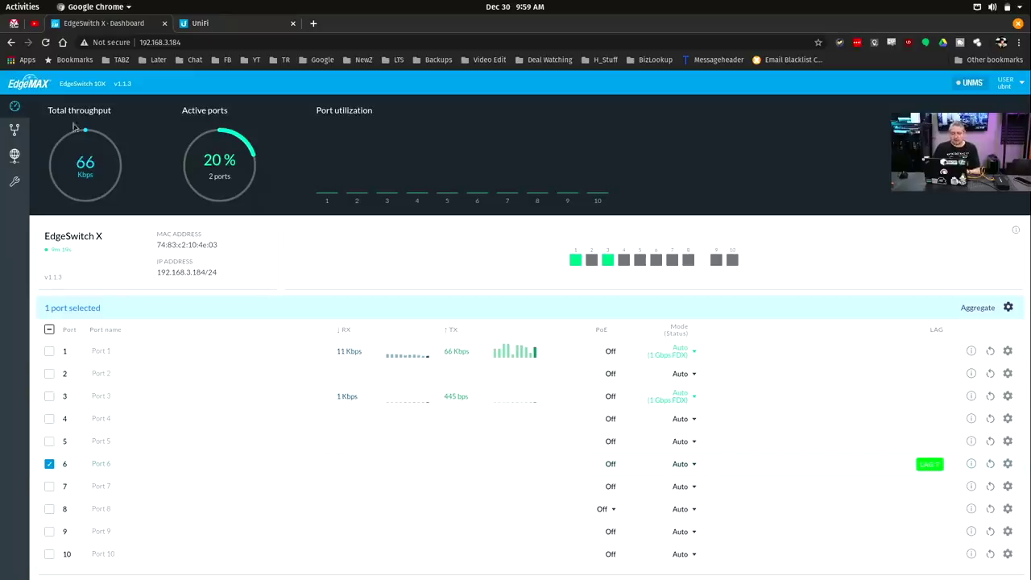
# Open the switch's VLAN configuration and examine the port tagging of the default VLAN and VLAN 50.
pyautogui.click(15, 130)
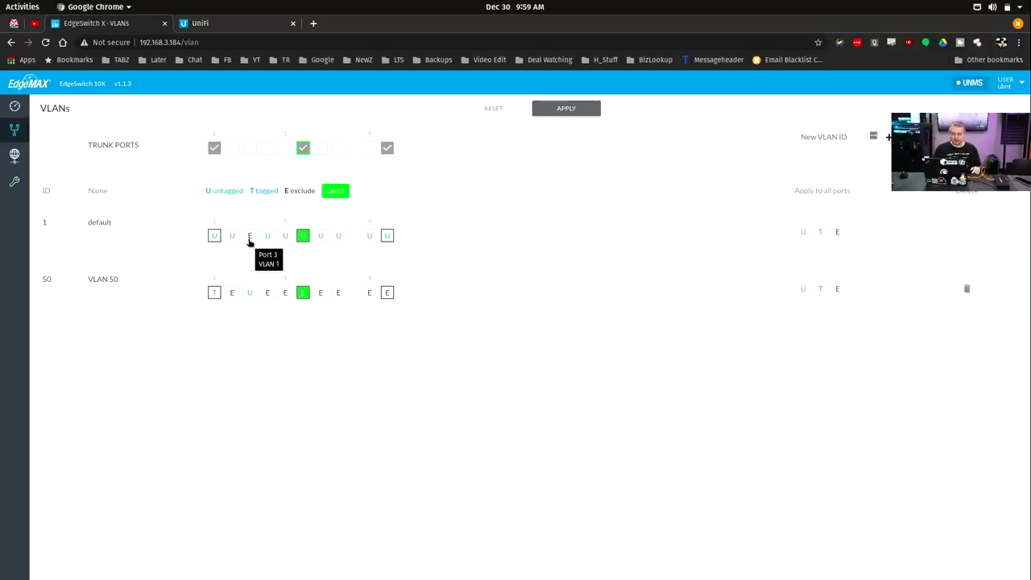
pyautogui.click(214, 292)
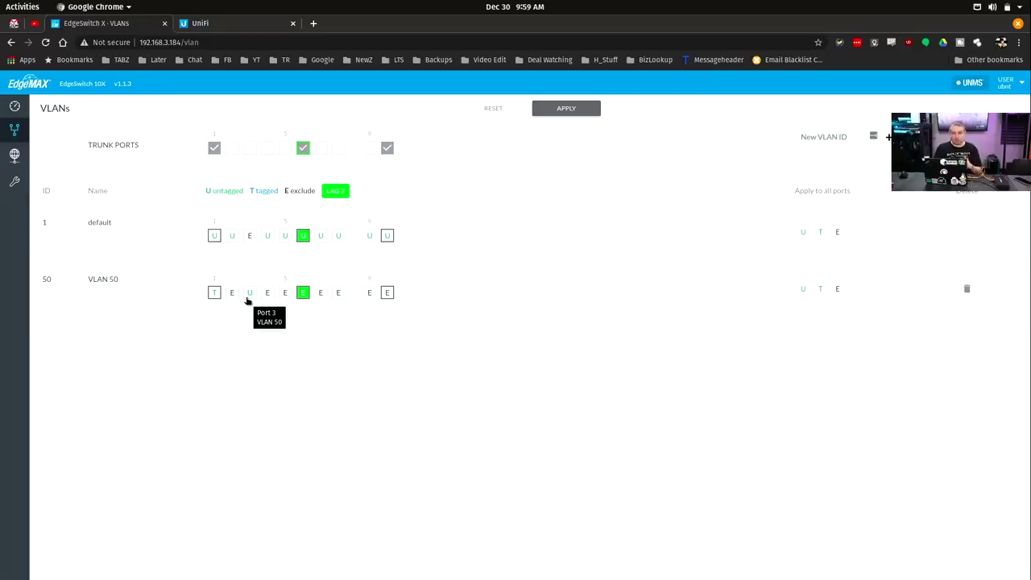
# Switch to the Terminal window and check the wired interface's IP address in the ifconfig output.
pyautogui.press('super')
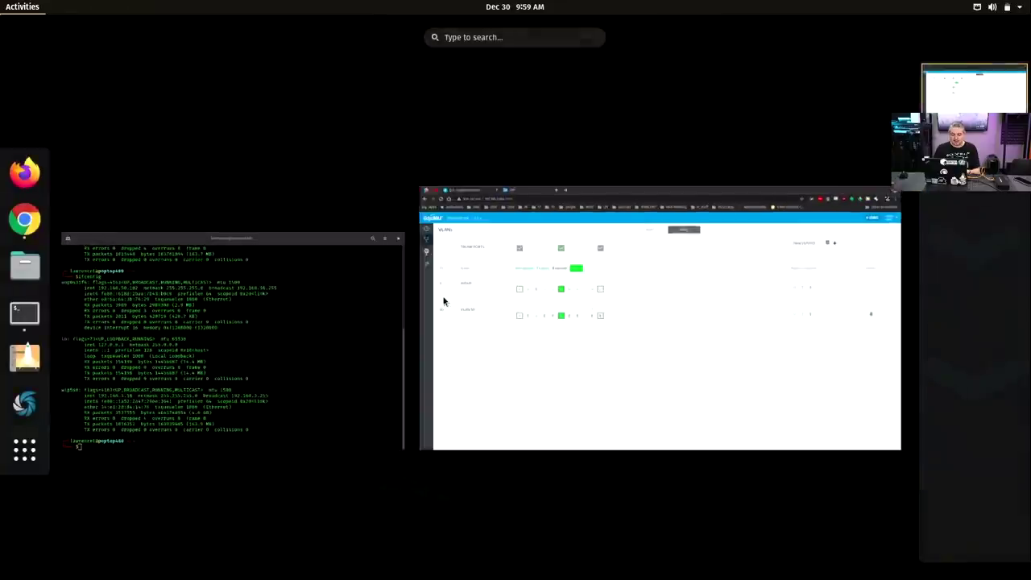
pyautogui.click(218, 342)
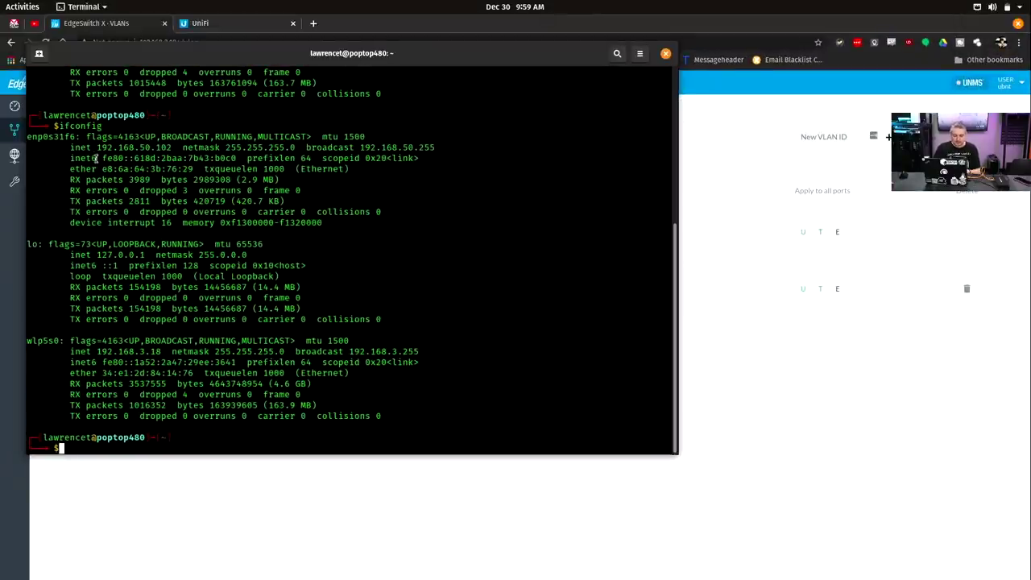
pyautogui.moveTo(96, 148); pyautogui.dragTo(172, 148)
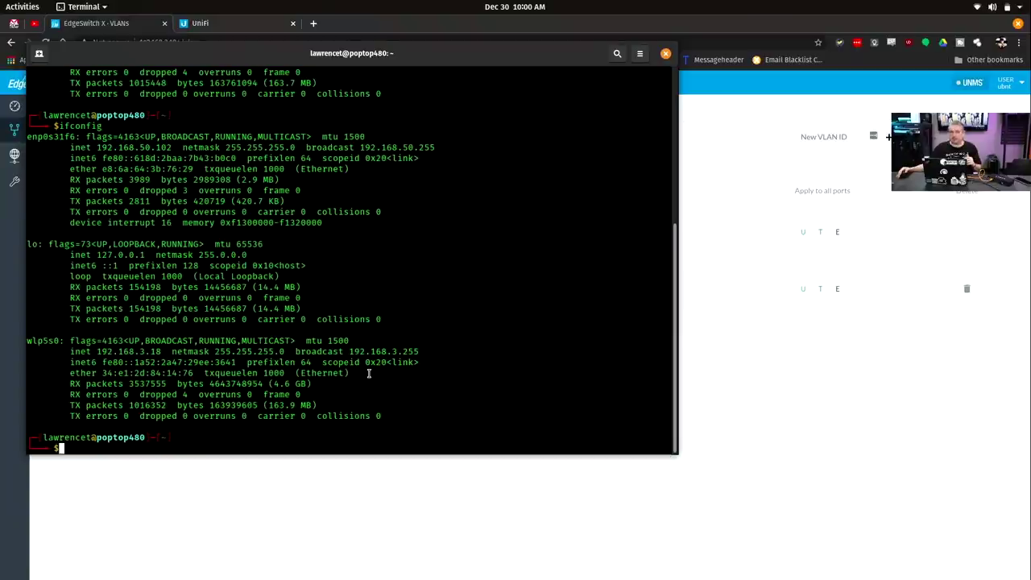
# Rerun ifconfig until the wired interface enp0s31f6 shows an IP address, and highlight that address.
pyautogui.press('Up')
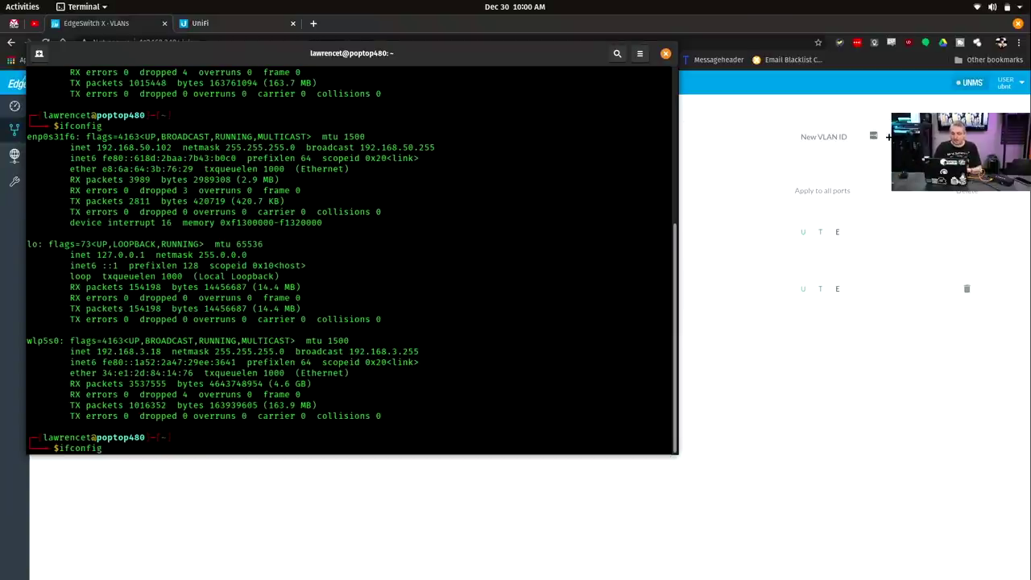
pyautogui.press('Return')
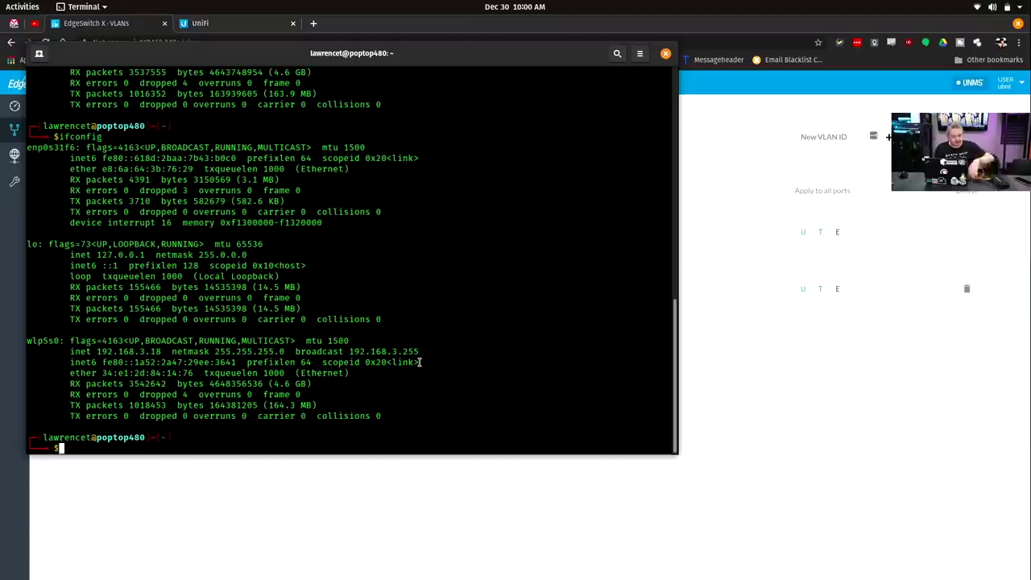
pyautogui.press('Up')
pyautogui.press('Return')
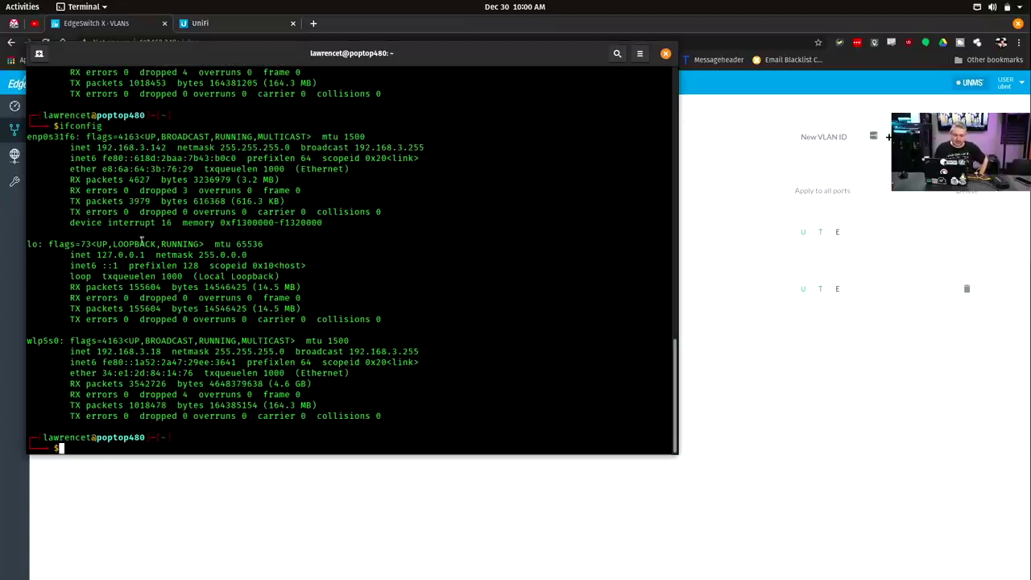
pyautogui.moveTo(98, 147); pyautogui.dragTo(170, 143)
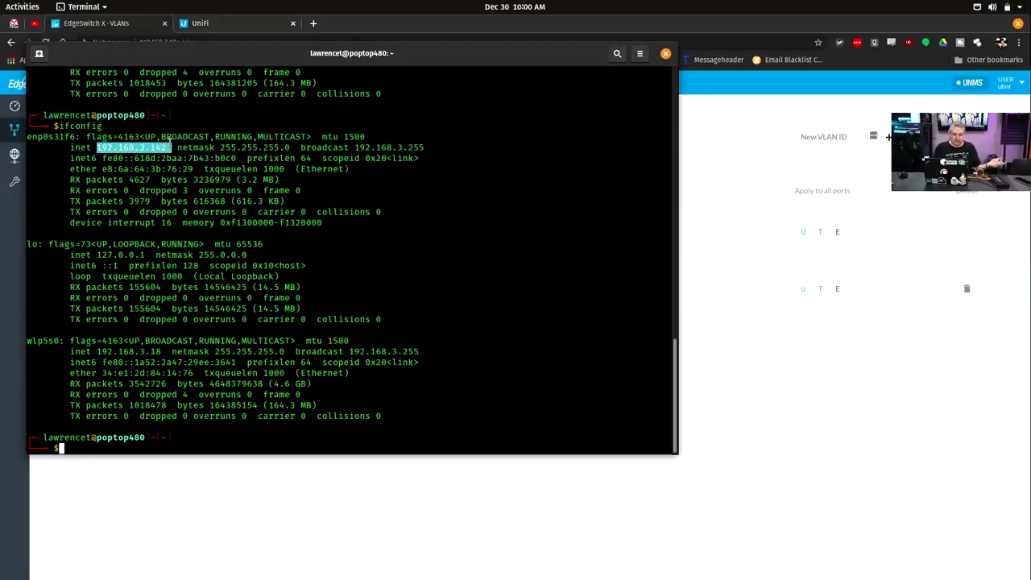
# Find the earlier ifconfig output and highlight the wired interface's previous IP address for comparison.
pyautogui.scroll(10, 276, 238)
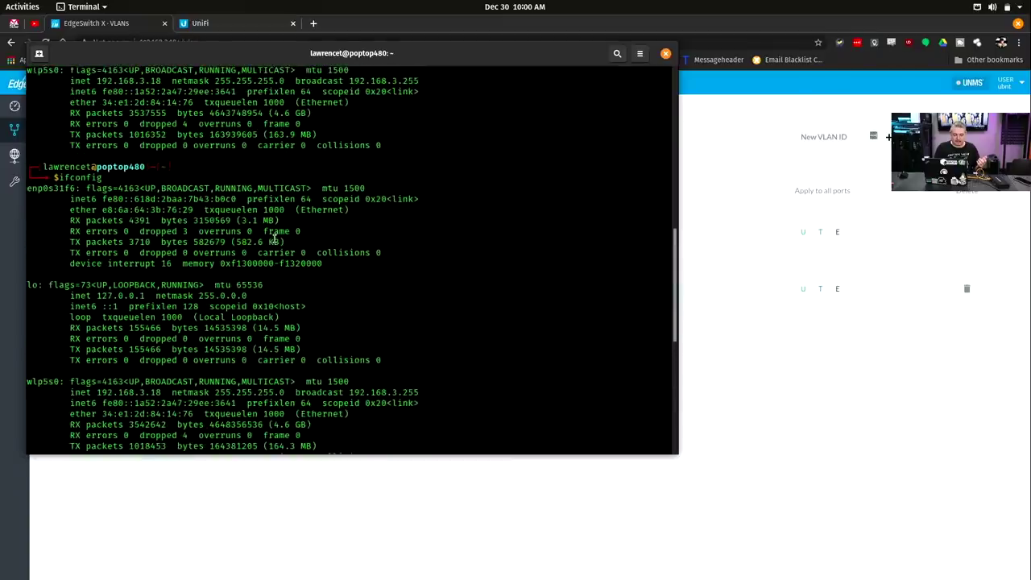
pyautogui.scroll(4, 274, 239)
pyautogui.scroll(3, 275, 239)
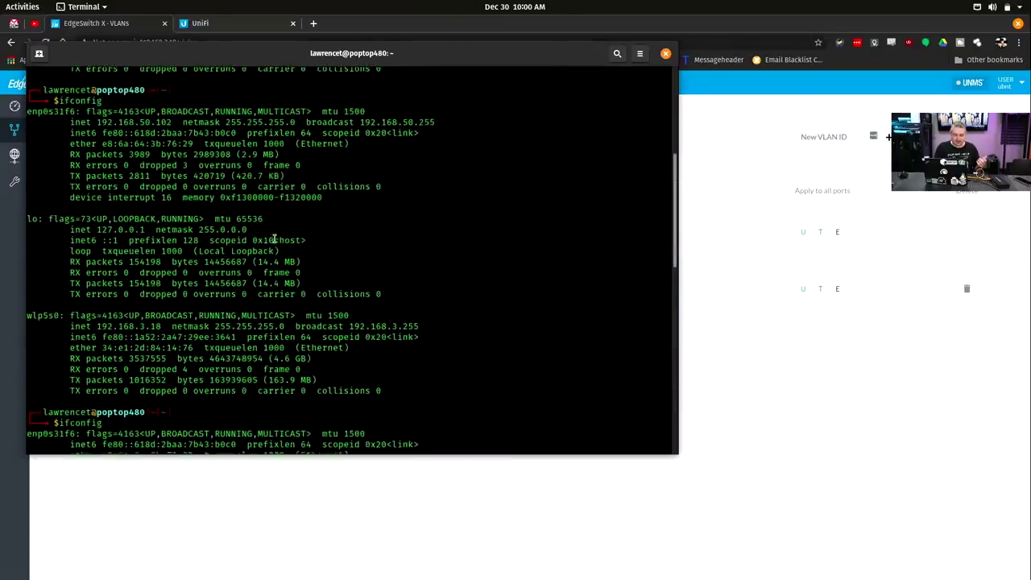
pyautogui.moveTo(100, 123); pyautogui.dragTo(172, 125)
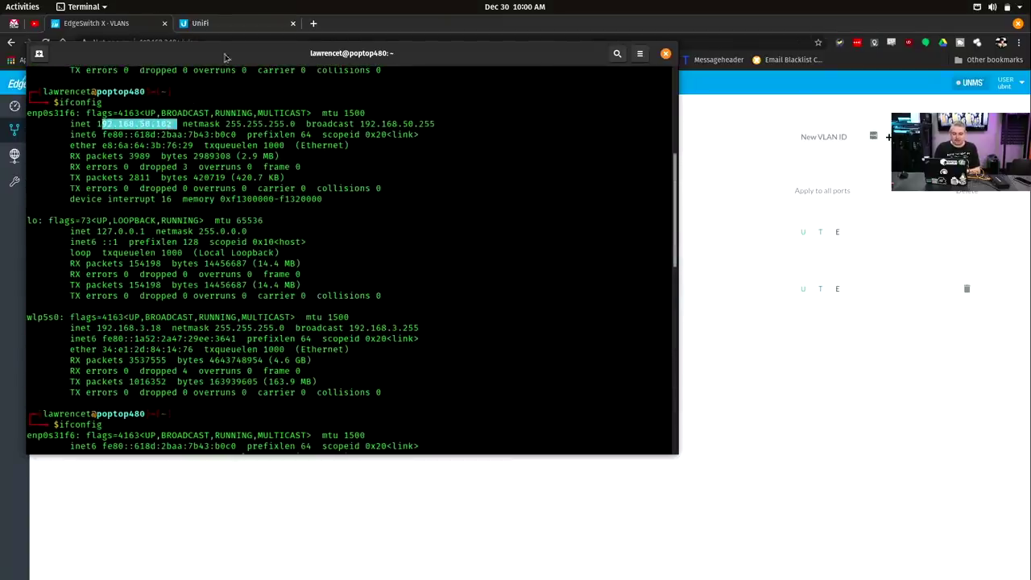
# Switch to the UniFi Network page in Chrome, detach the Studio Switch properties into a floating window, and inspect port 3's details.
pyautogui.click(131, 32)
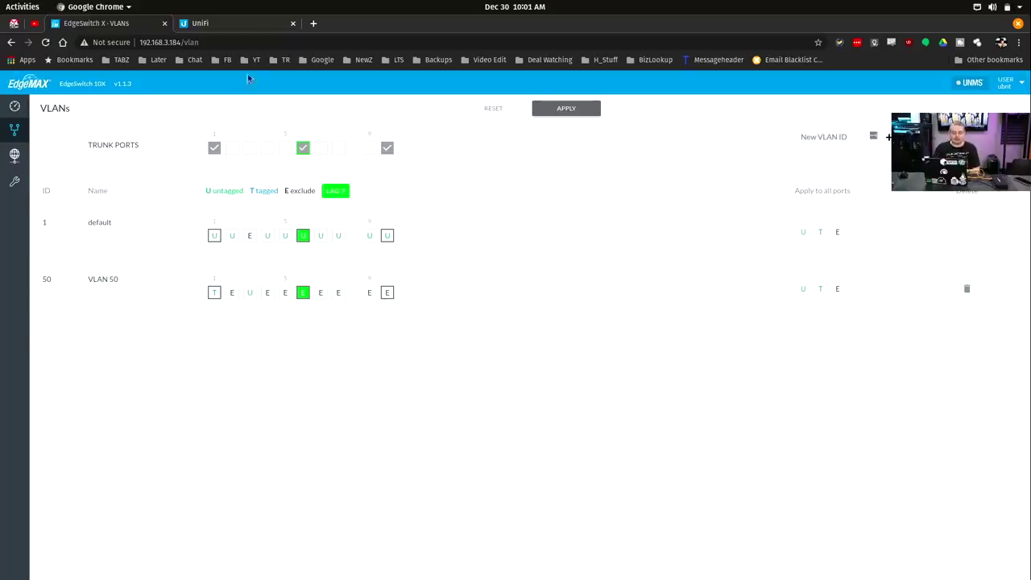
pyautogui.click(249, 28)
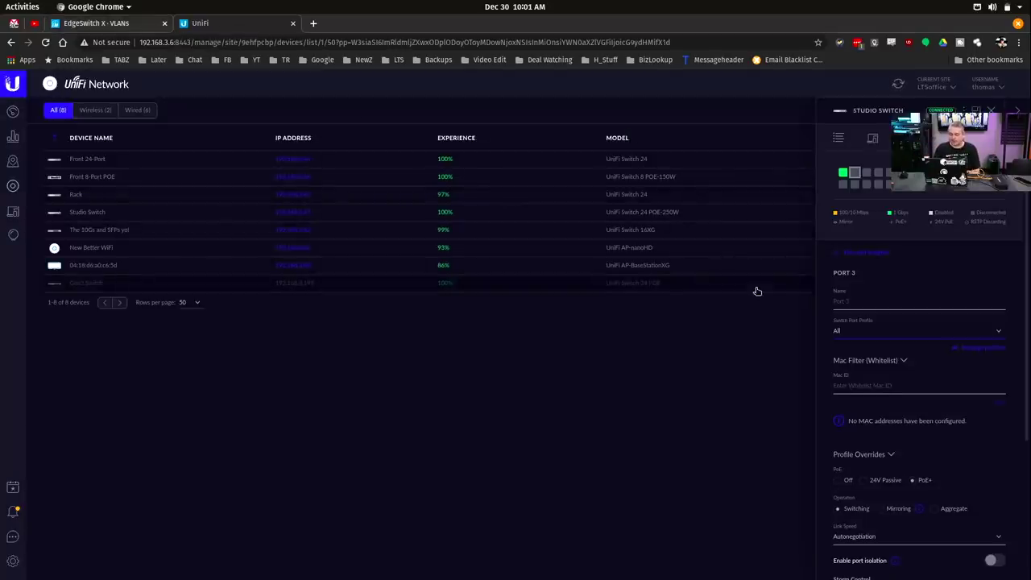
pyautogui.moveTo(844, 177)
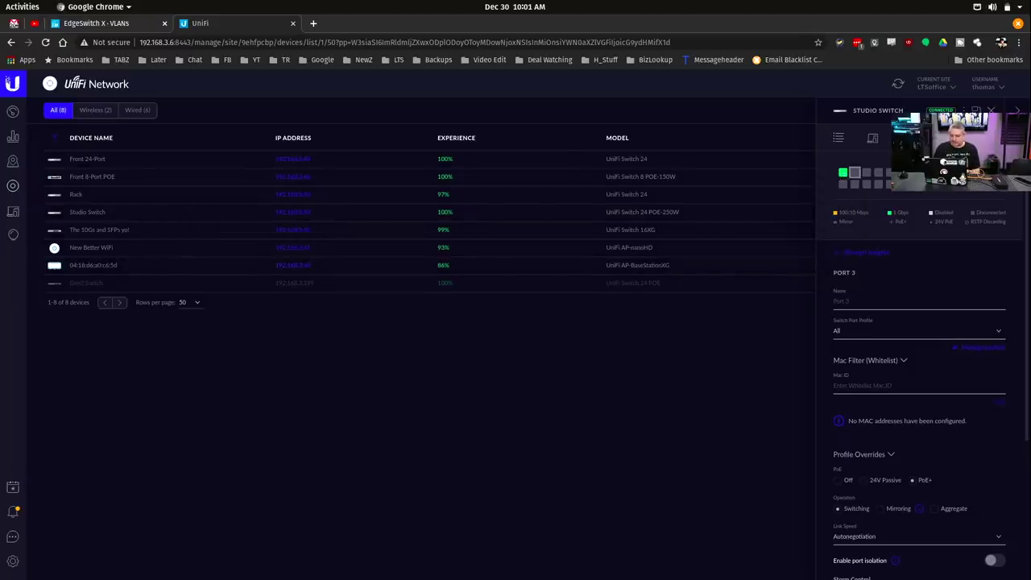
pyautogui.click(975, 109)
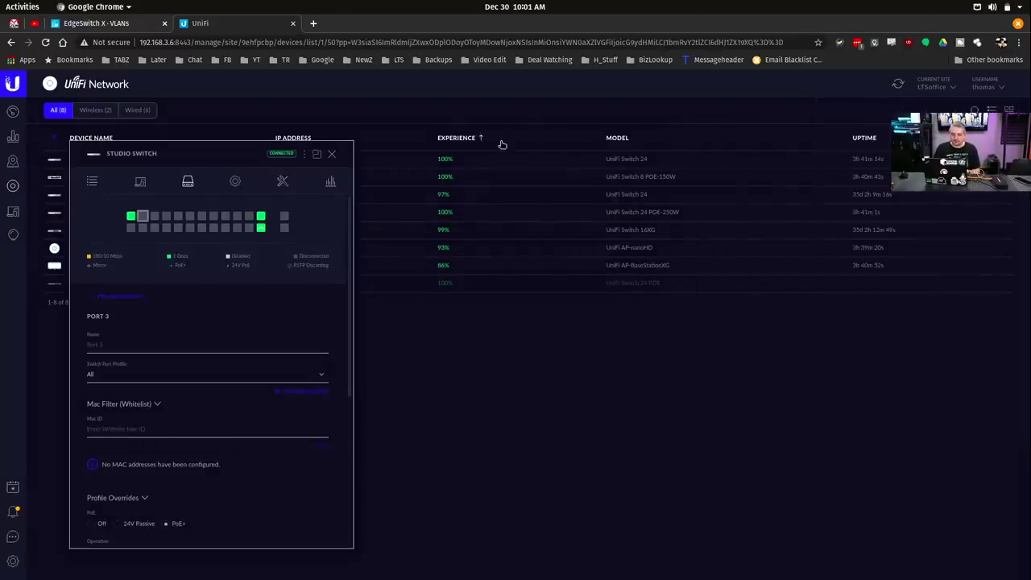
pyautogui.moveTo(196, 157); pyautogui.dragTo(459, 111)
pyautogui.moveTo(399, 174)
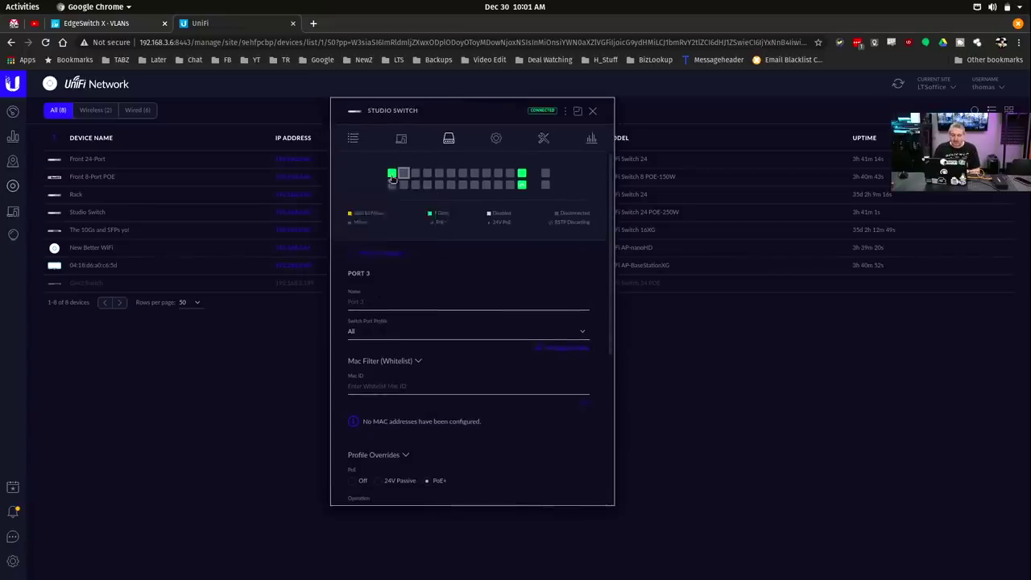
pyautogui.moveTo(392, 175)
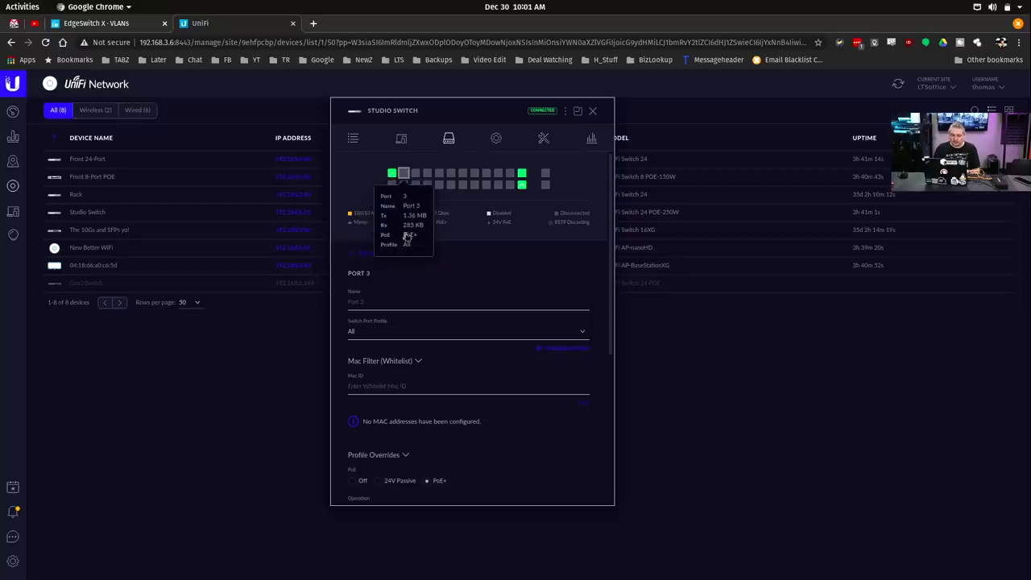
# Select IOT Insecure (50) as port 3's switch port profile on the Studio Switch and review the other available profiles.
pyautogui.click(375, 330)
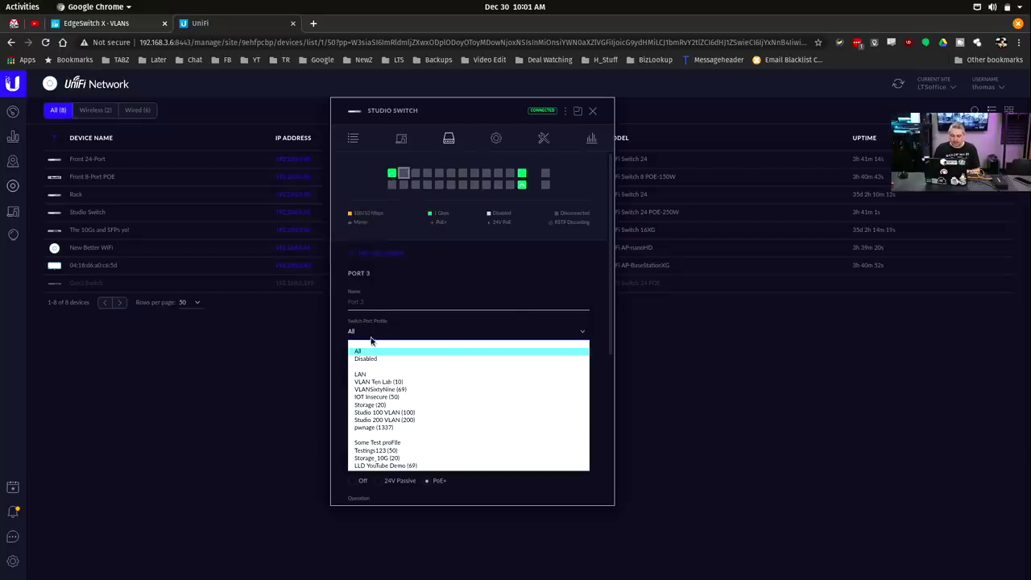
pyautogui.click(437, 397)
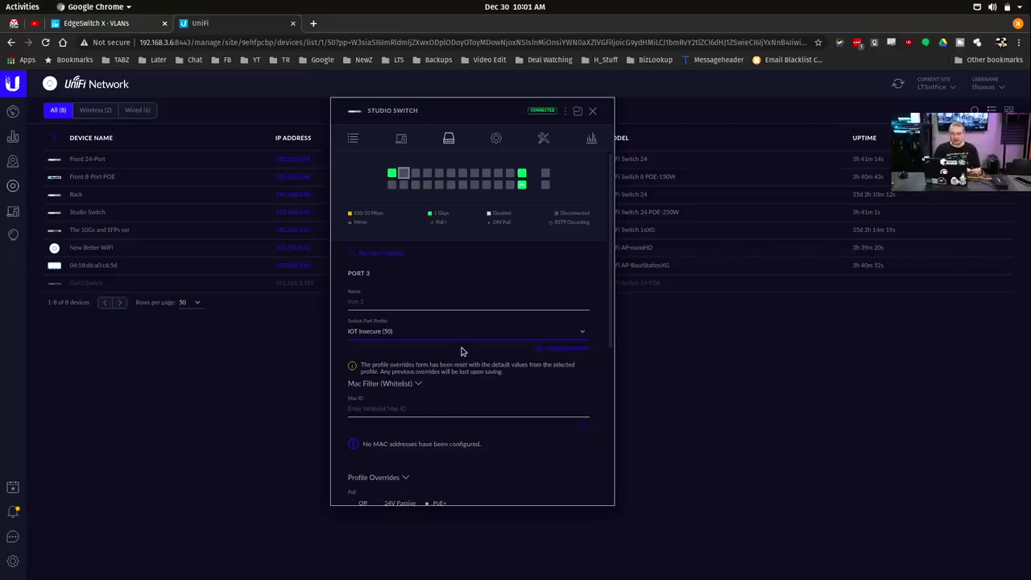
pyautogui.click(400, 333)
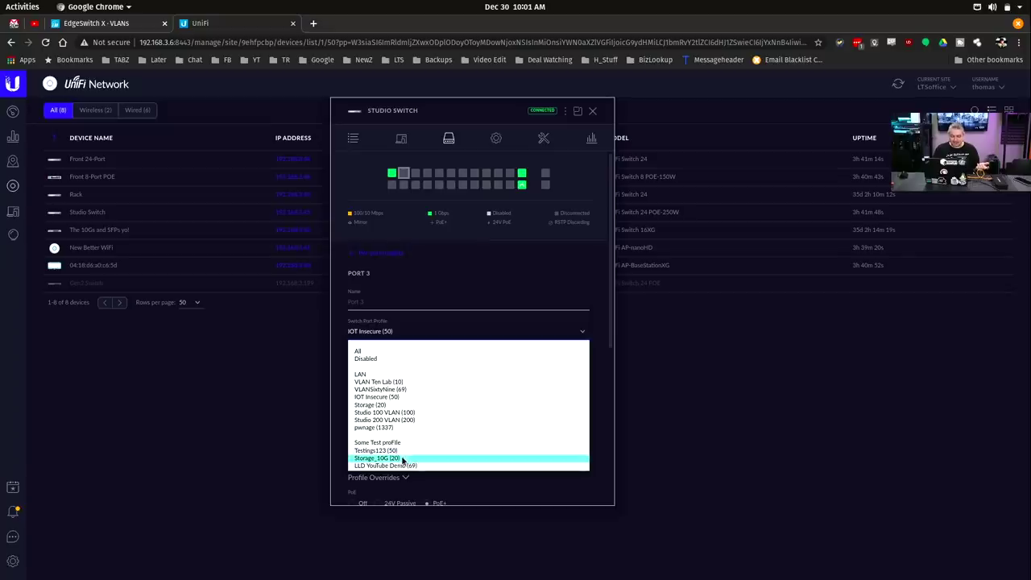
pyautogui.click(426, 261)
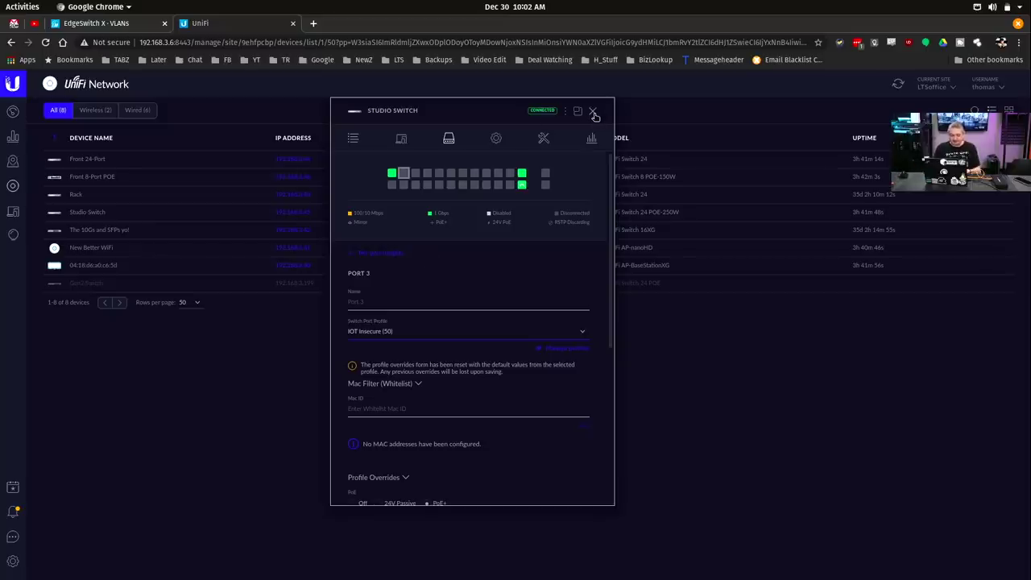
# Return to the EdgeSwitch X VLANs page and highlight the switch's IP address in its web address.
pyautogui.click(87, 24)
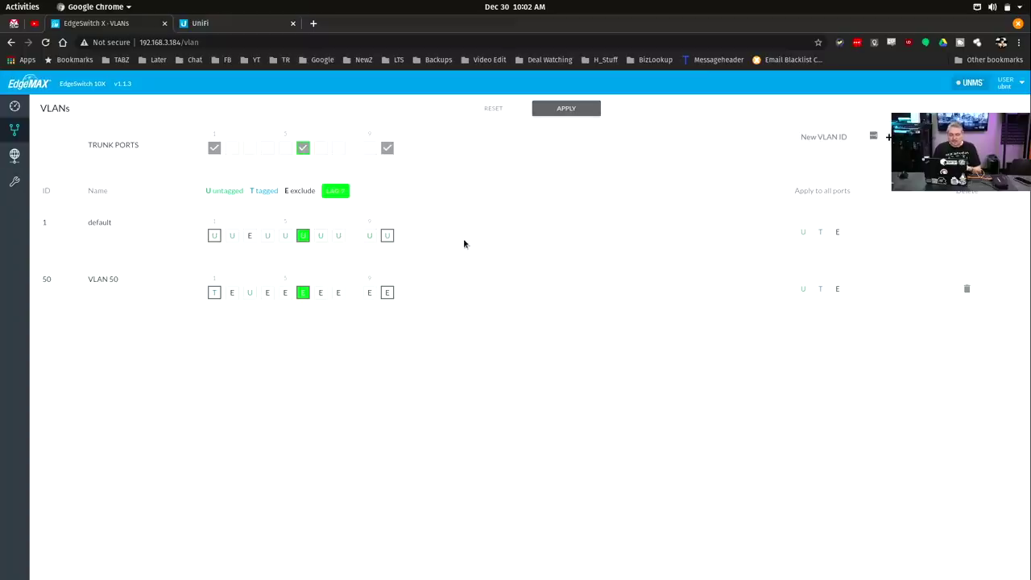
pyautogui.click(226, 41)
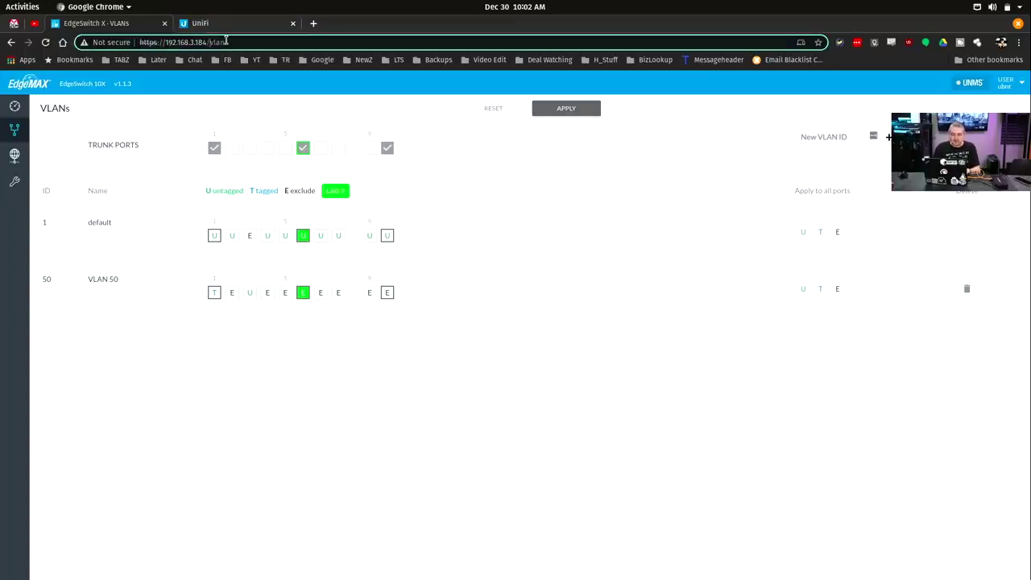
pyautogui.moveTo(164, 42); pyautogui.dragTo(208, 41)
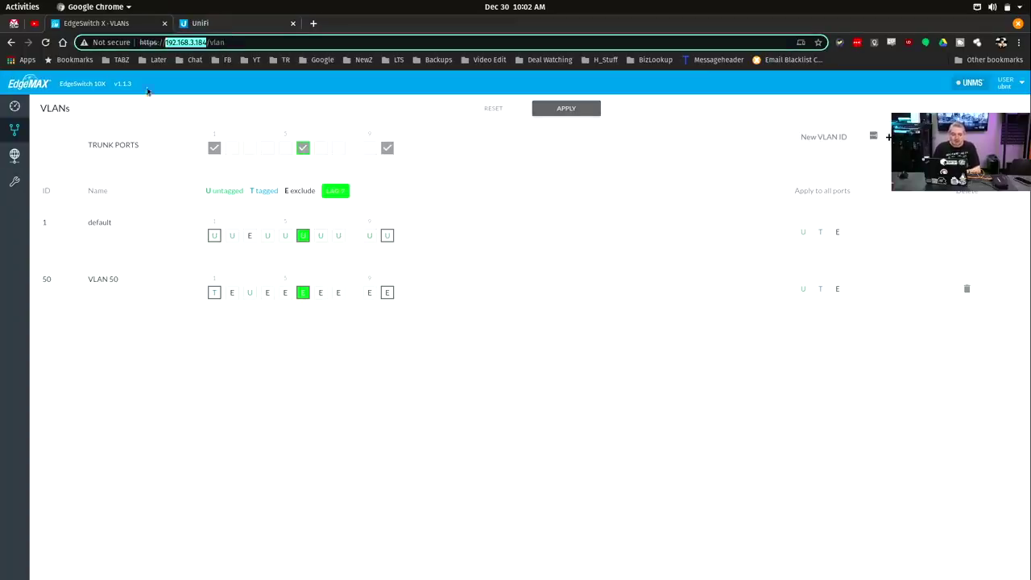
# Review the EdgeSwitch's System Settings, including management IP, services and switch settings, and inspect the available Spanning Tree Protocol versions.
pyautogui.click(14, 155)
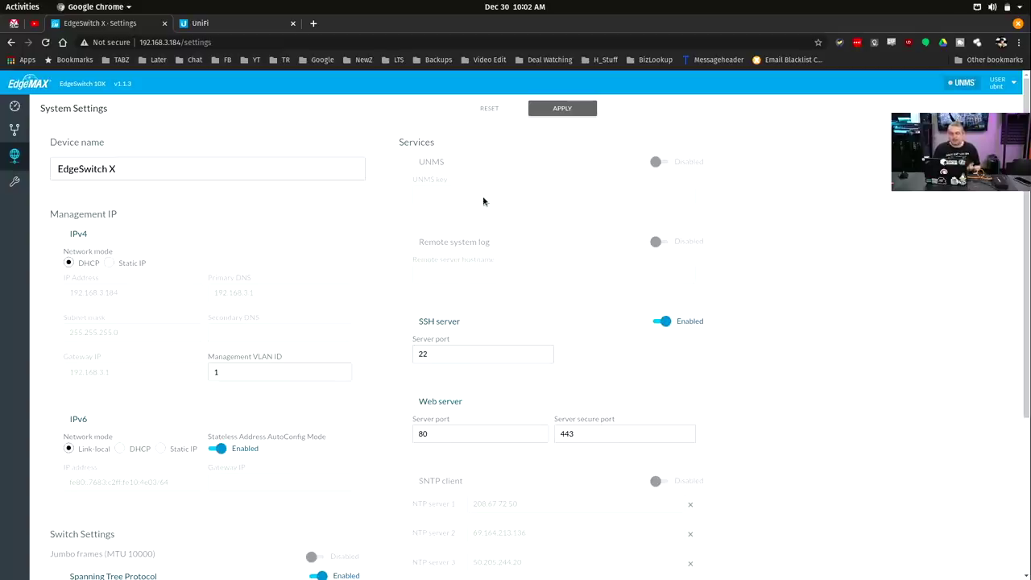
pyautogui.scroll(-4, 400, 302)
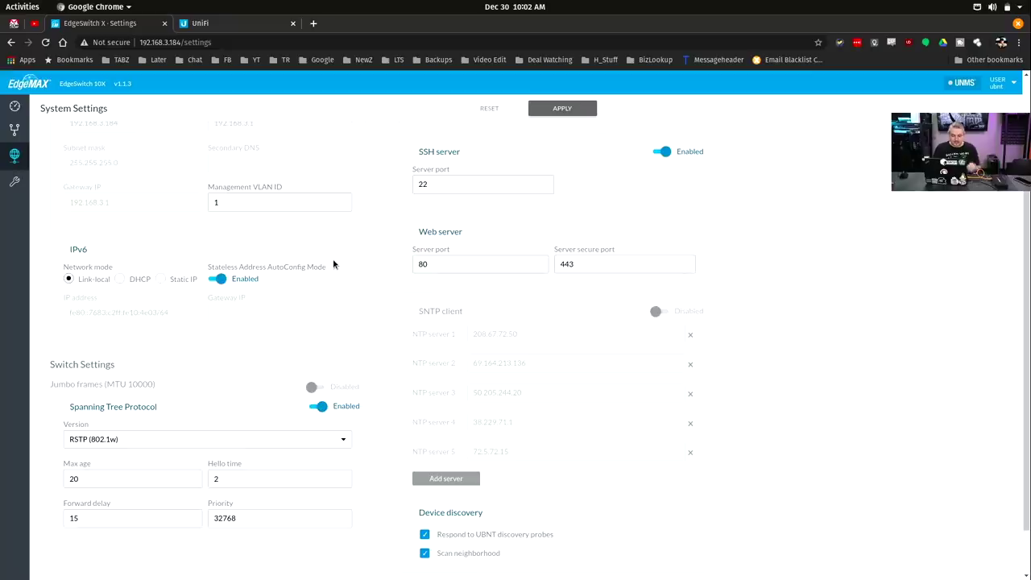
pyautogui.scroll(-2, 156, 346)
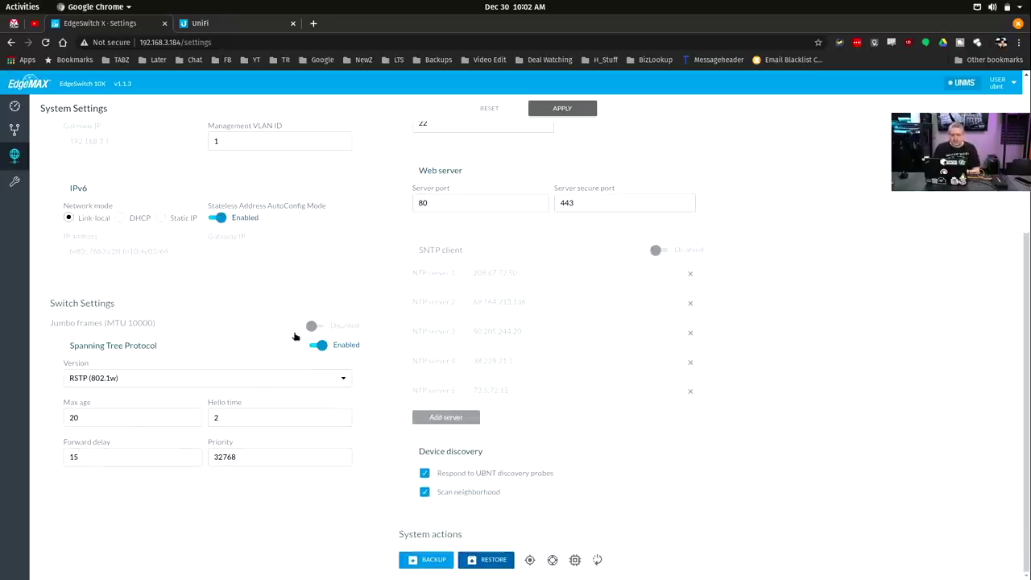
pyautogui.click(138, 382)
pyautogui.click(138, 384)
pyautogui.scroll(3, 138, 384)
# Examine the EdgeSwitch's diagnostic tools: the MAC Table, the Discovery list and the Ping tool.
pyautogui.click(15, 182)
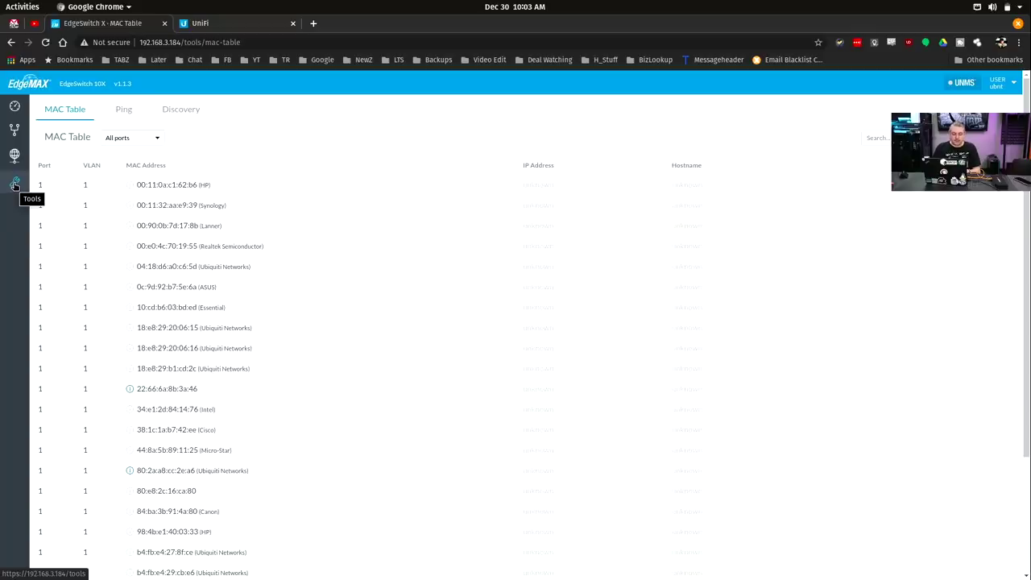
pyautogui.scroll(-2, 278, 240)
pyautogui.click(181, 109)
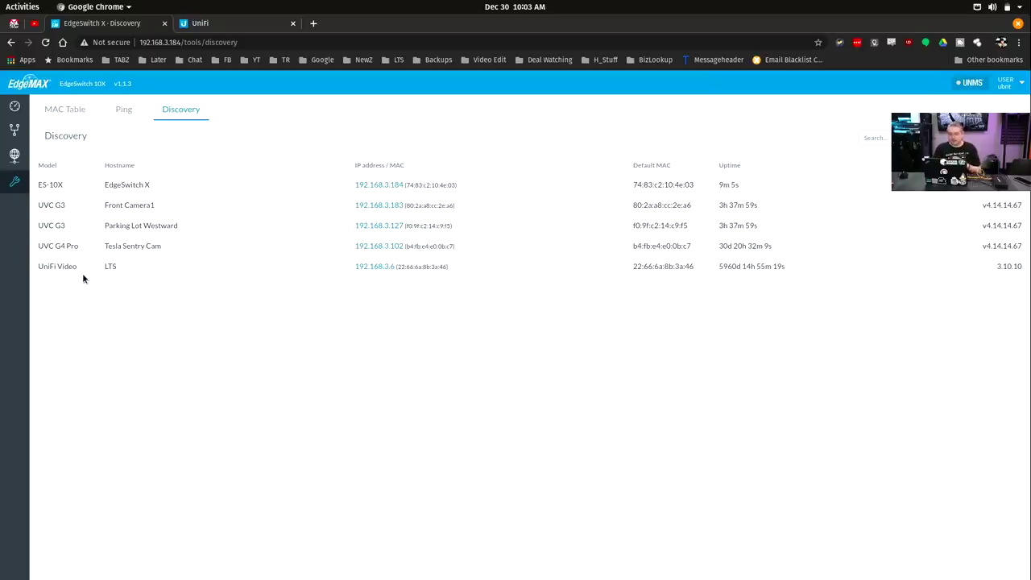
pyautogui.click(123, 109)
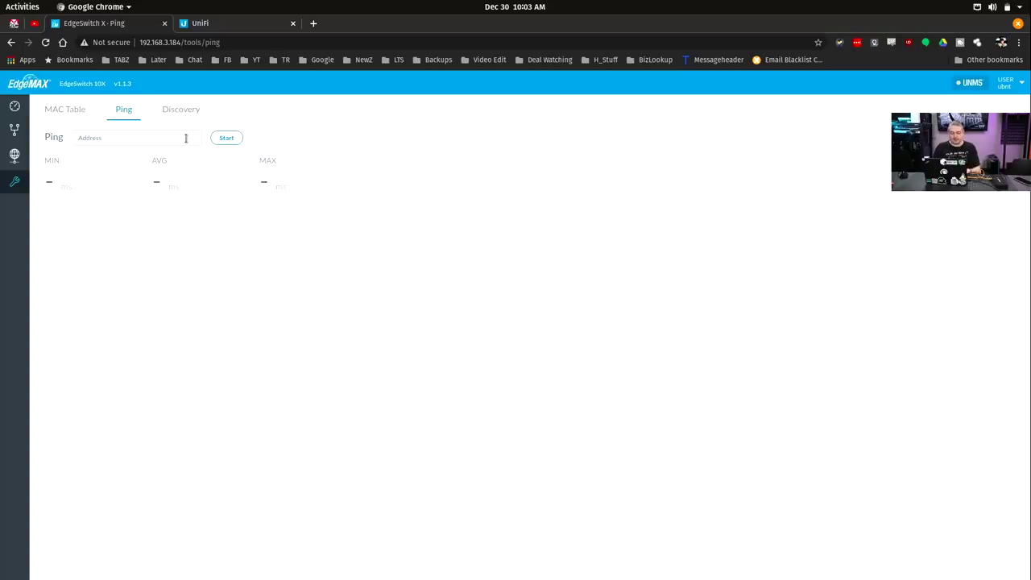
pyautogui.press('super')
pyautogui.click(341, 242)
pyautogui.write('ssh ubb')
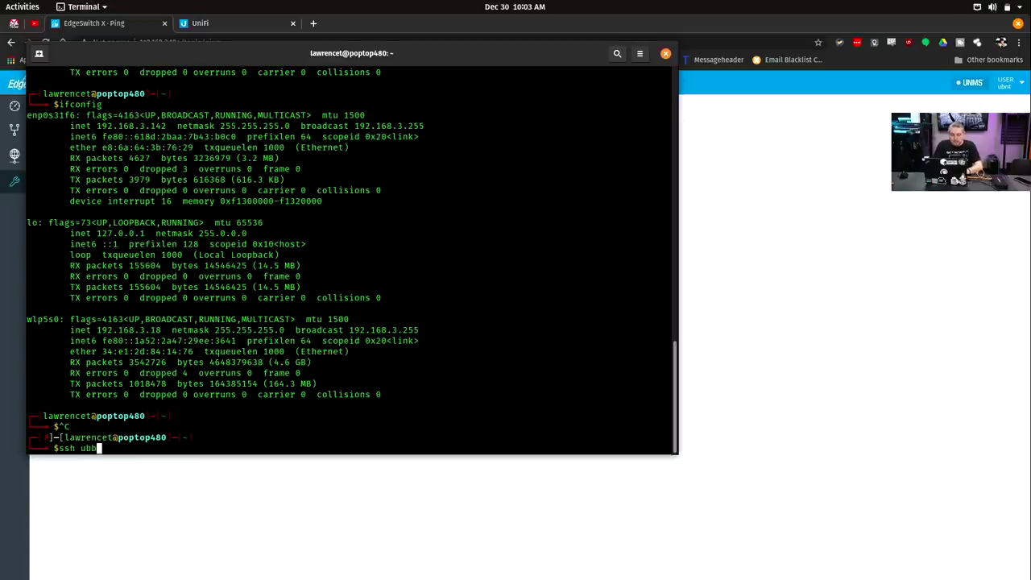
pyautogui.press('BackSpace')
pyautogui.write('nt@')
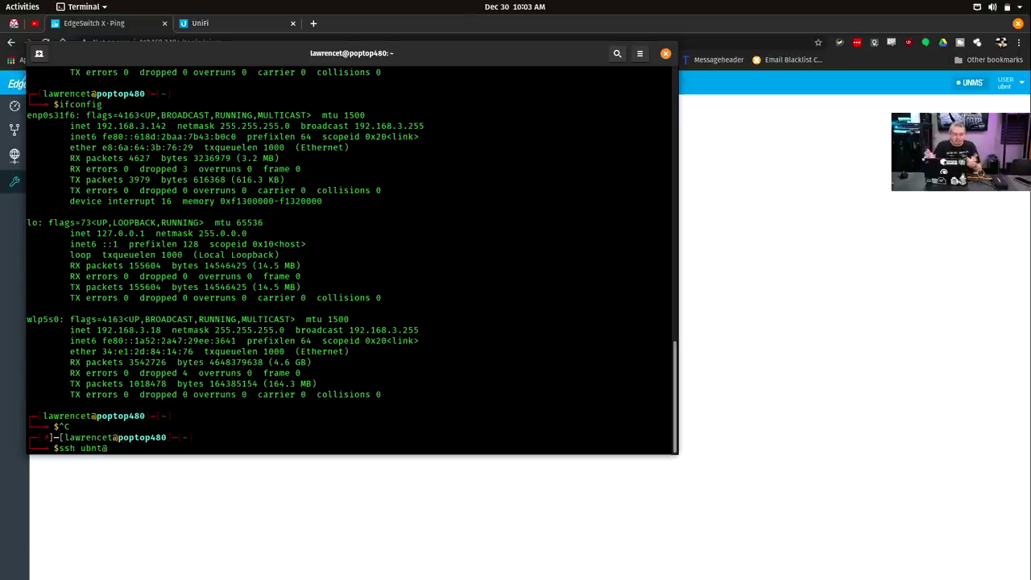
pyautogui.write('192.168.3.184')
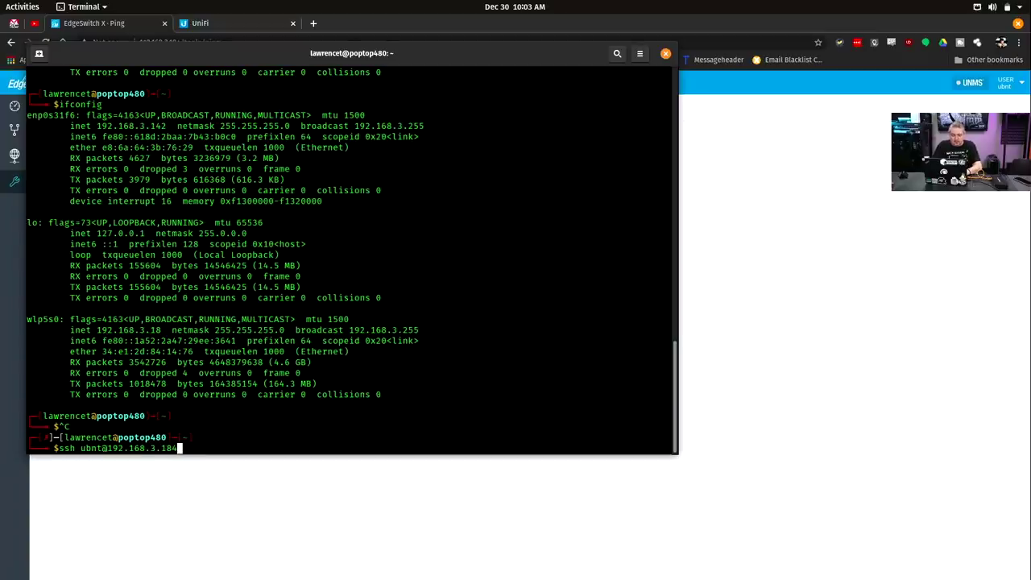
pyautogui.press('Return')
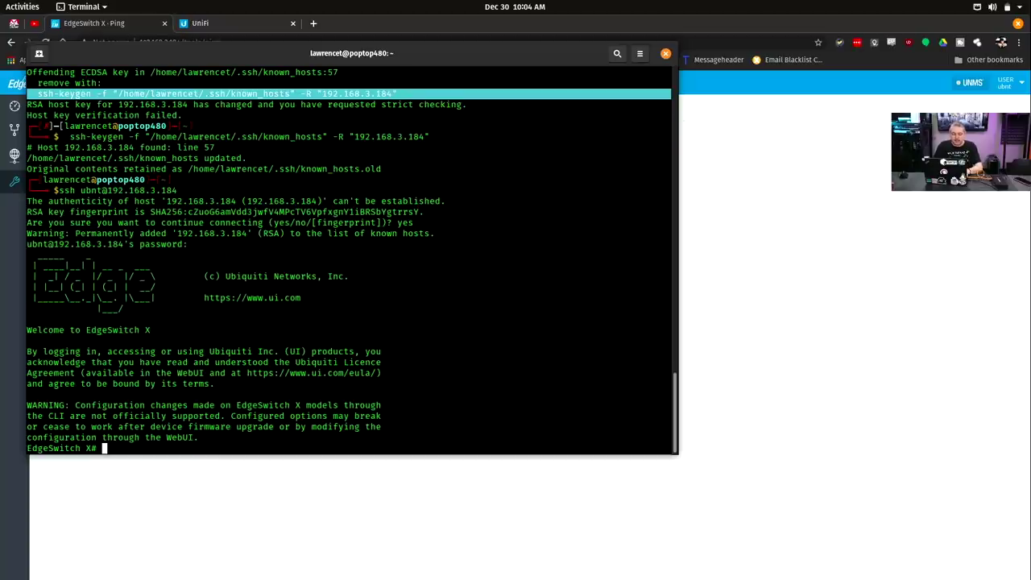
pyautogui.press('?')
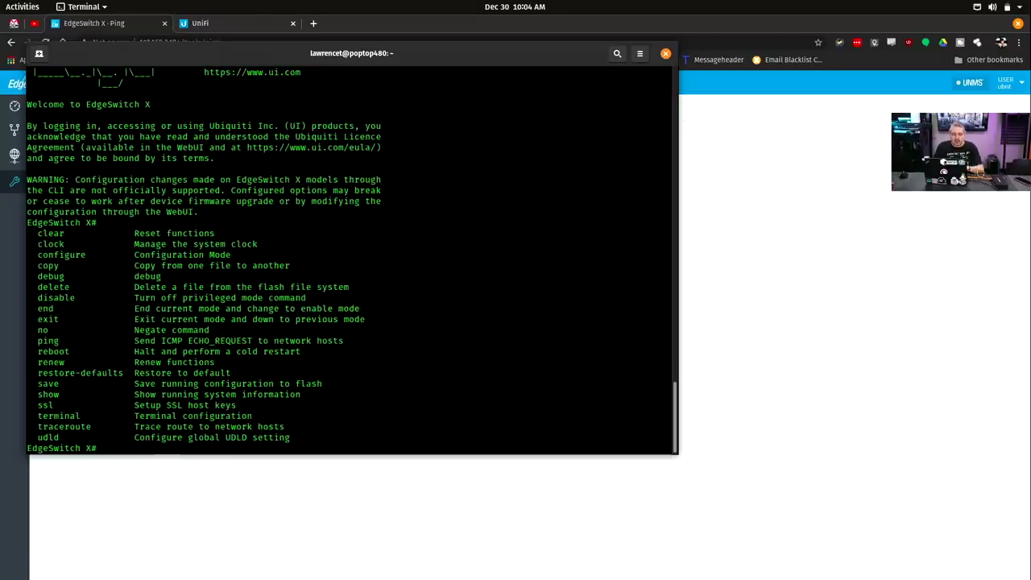